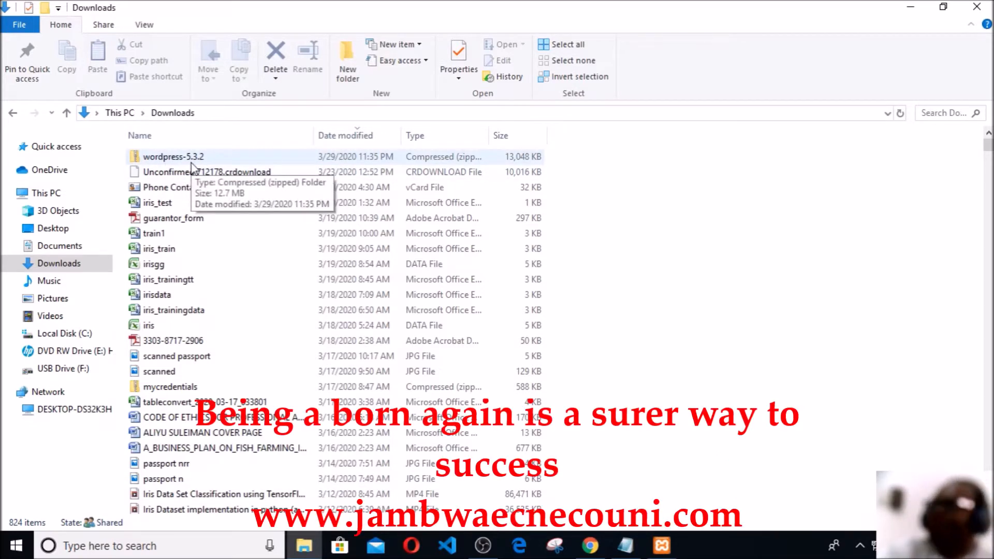
Bring up the XAMPP Control Panel to check the Apache and MySQL module status, and minimize it.
mouse_move(661, 545)
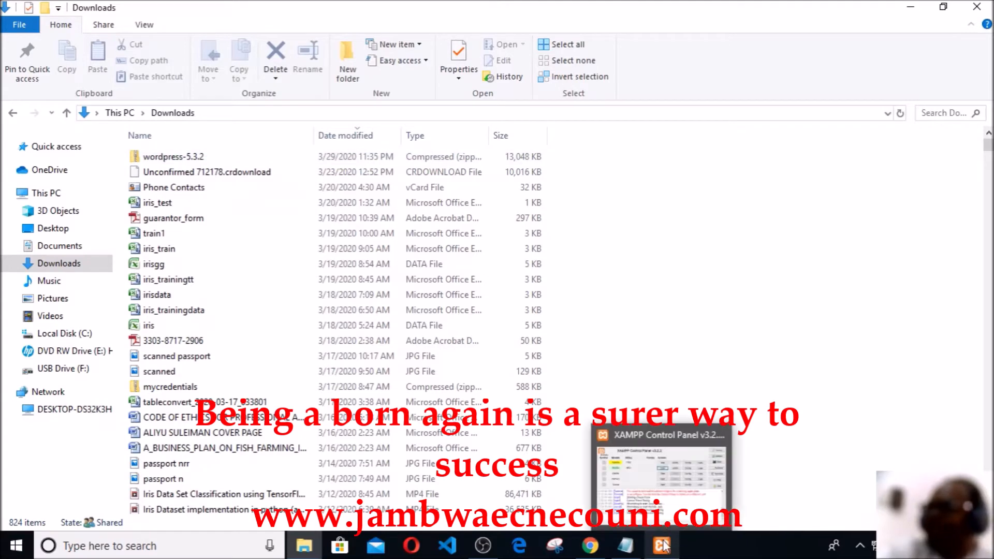
left_click(662, 471)
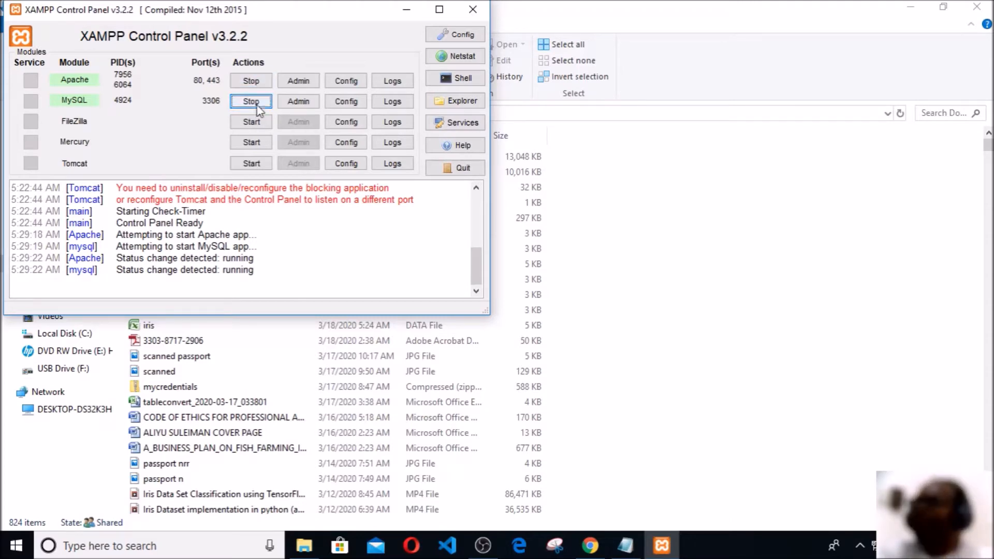
left_click(406, 10)
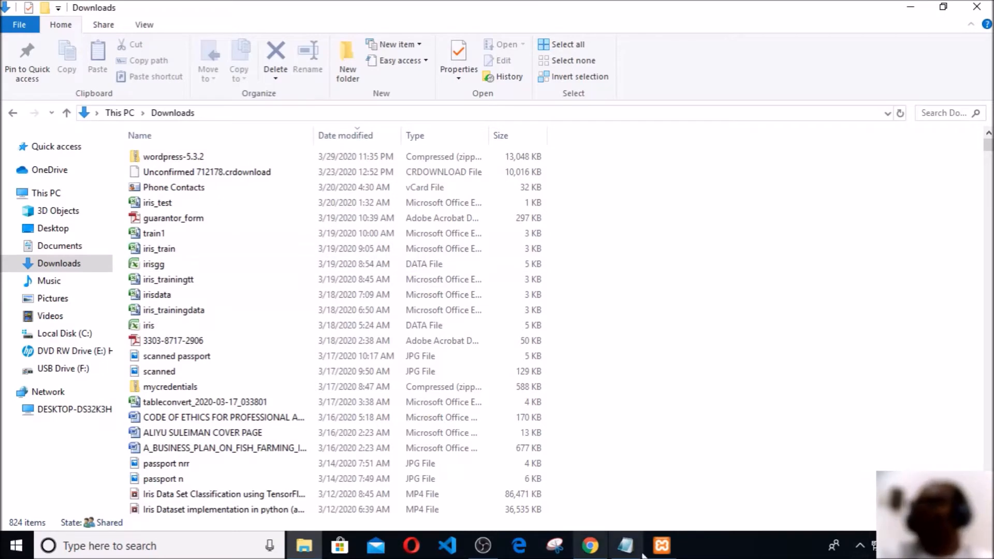
mouse_move(661, 545)
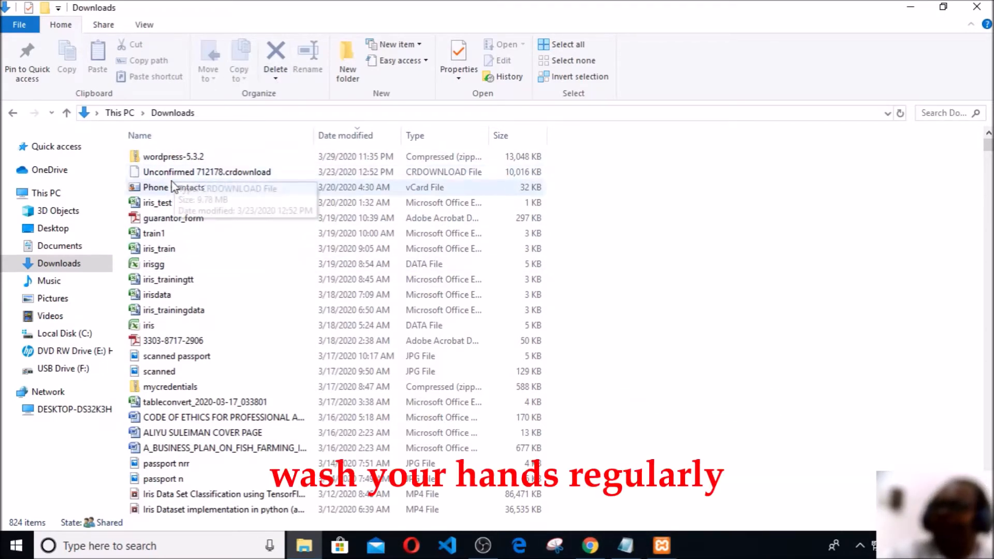
left_click(179, 157)
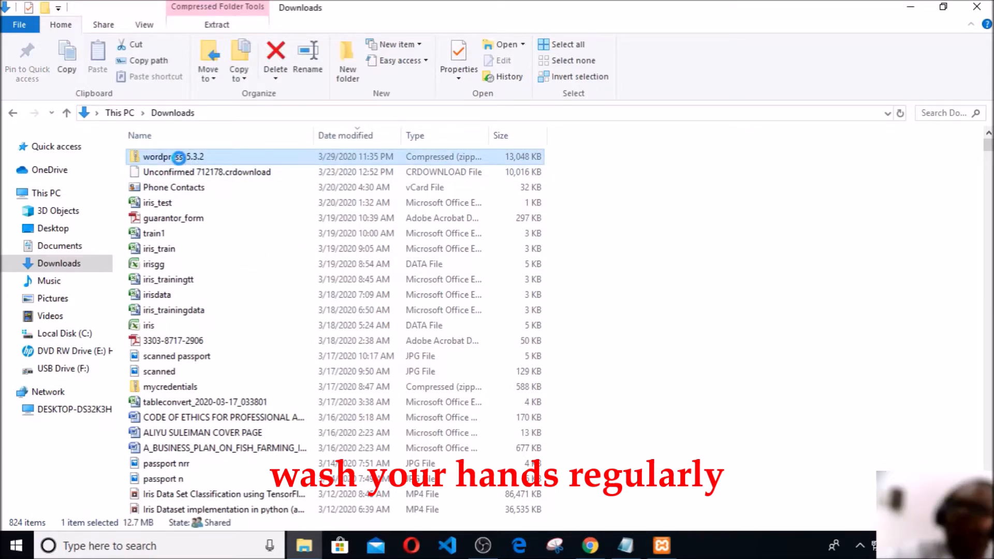
right_click(179, 158)
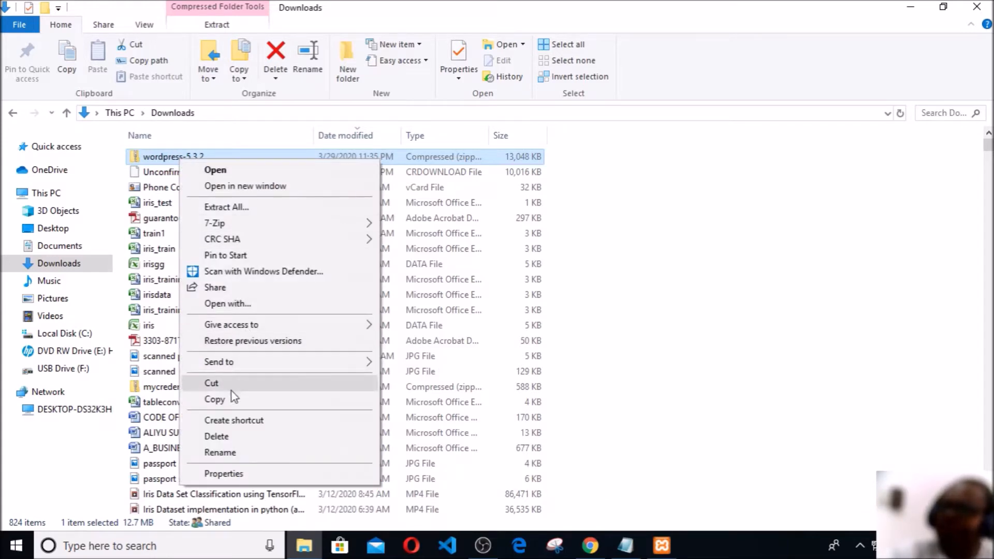
left_click(466, 345)
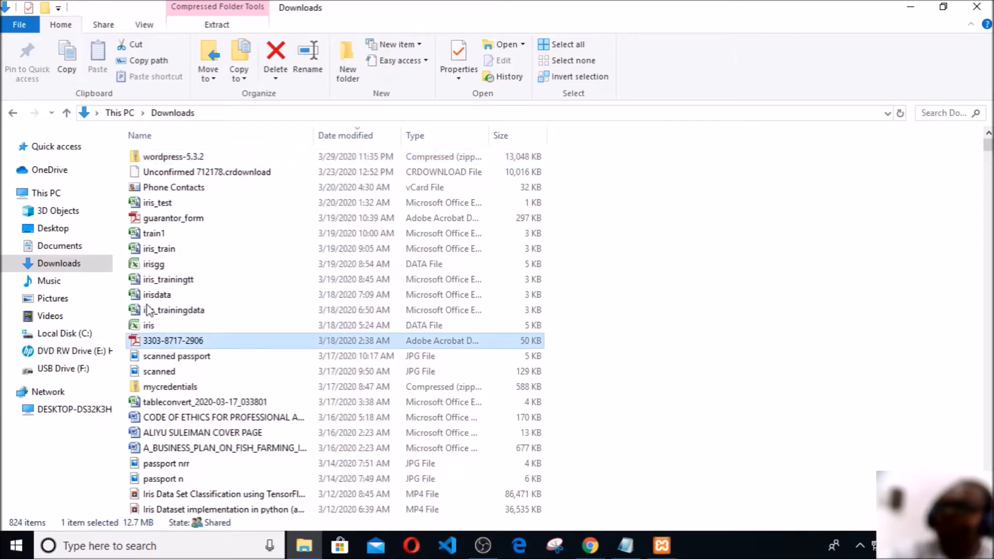
Open the htdocs folder inside the xampp folder on Local Disk (C:).
left_click(66, 334)
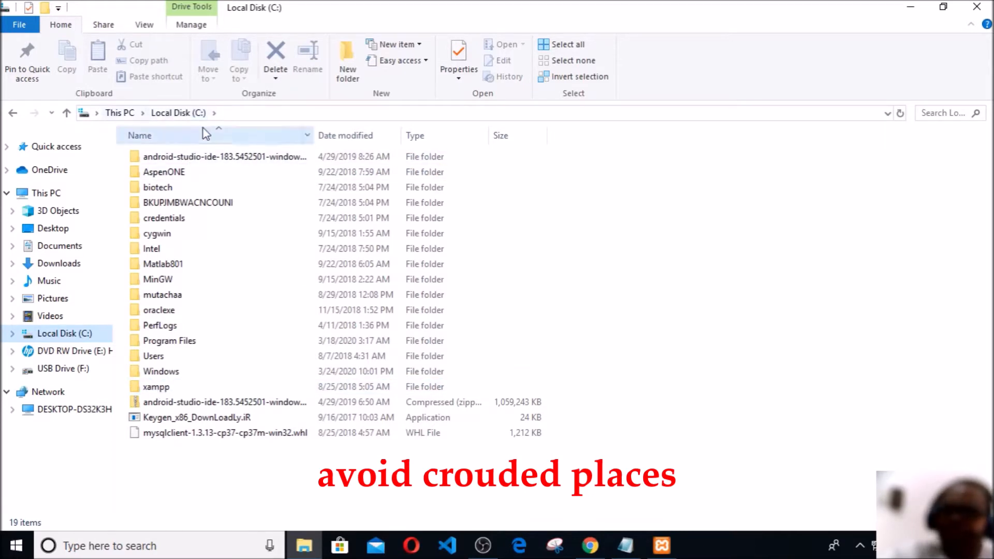
double_click(157, 387)
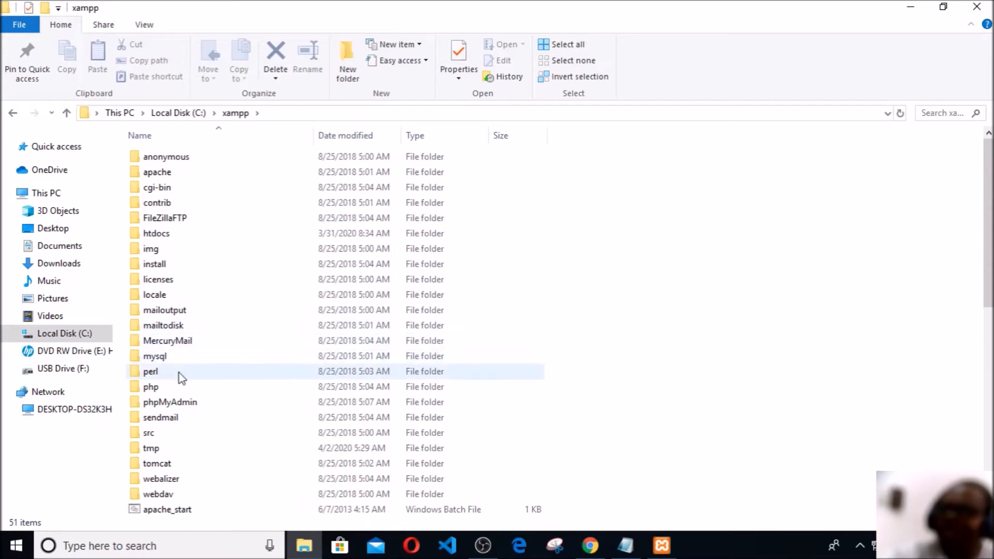
double_click(161, 237)
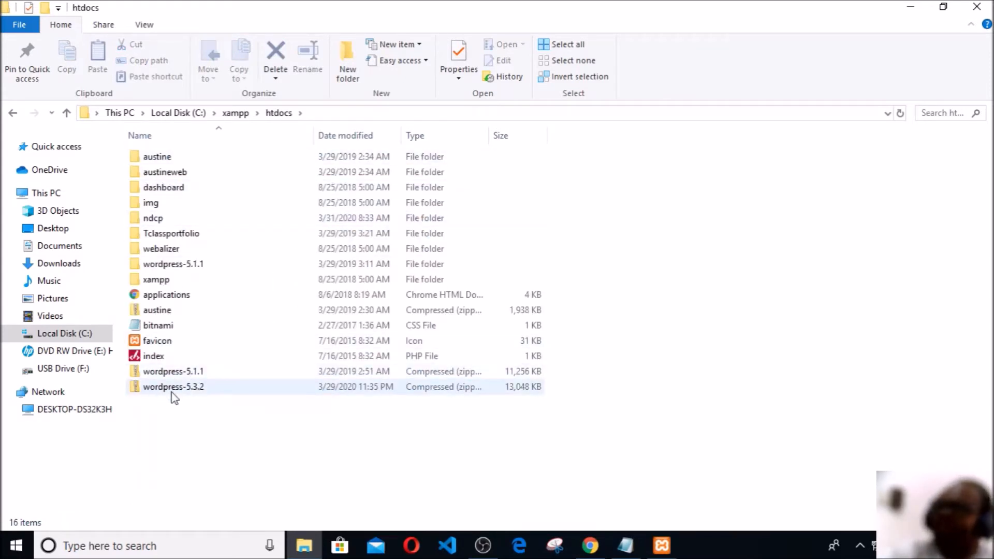
right_click(166, 425)
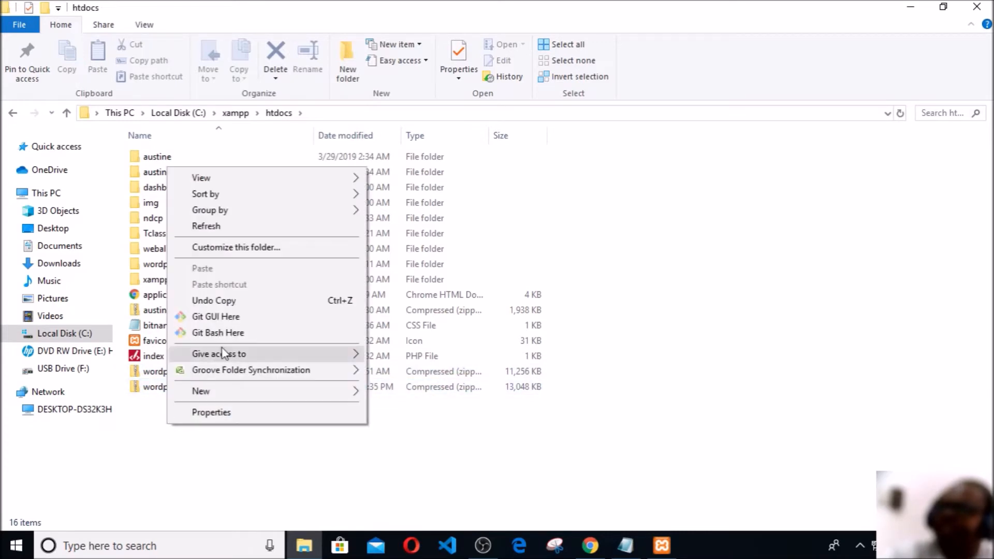
left_click(270, 438)
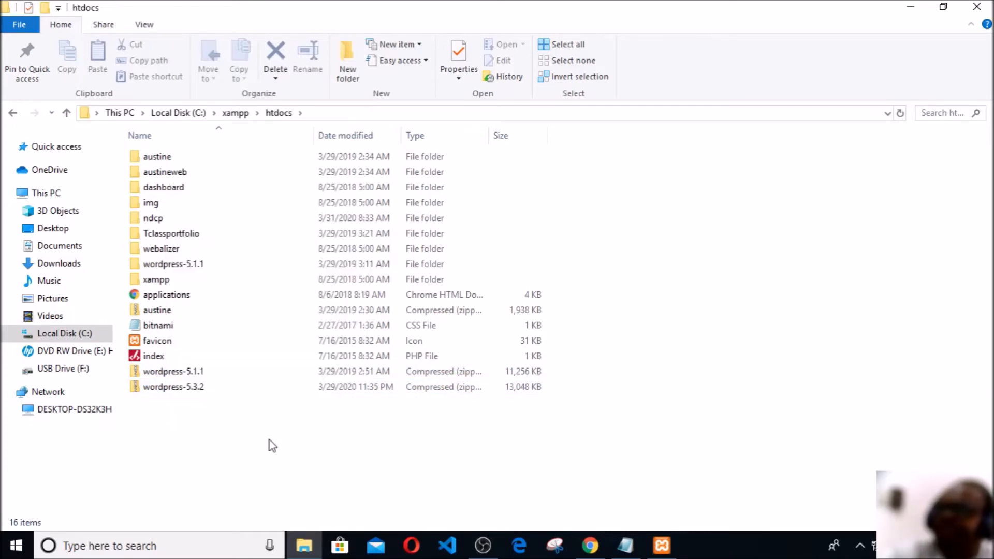
right_click(269, 439)
left_click(244, 366)
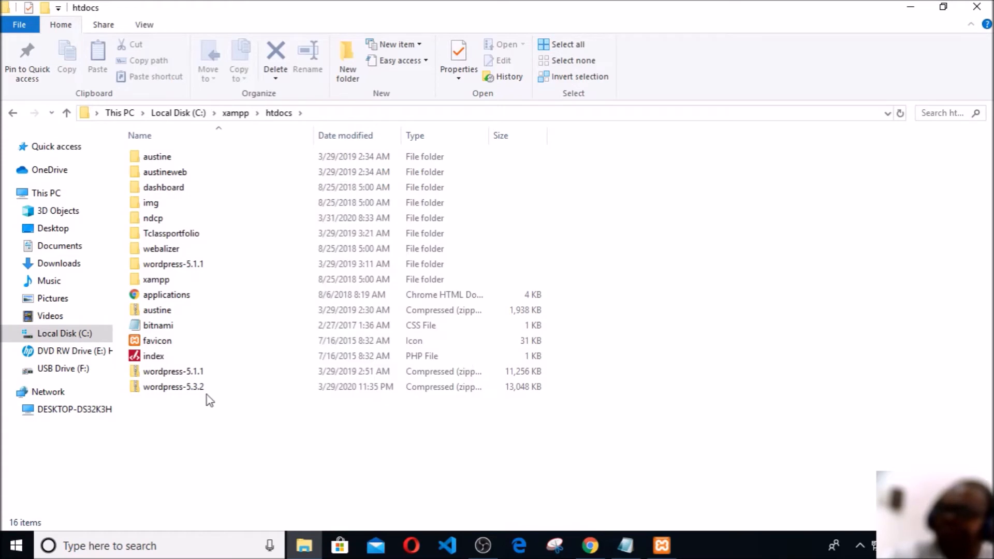
left_click(169, 390)
right_click(169, 389)
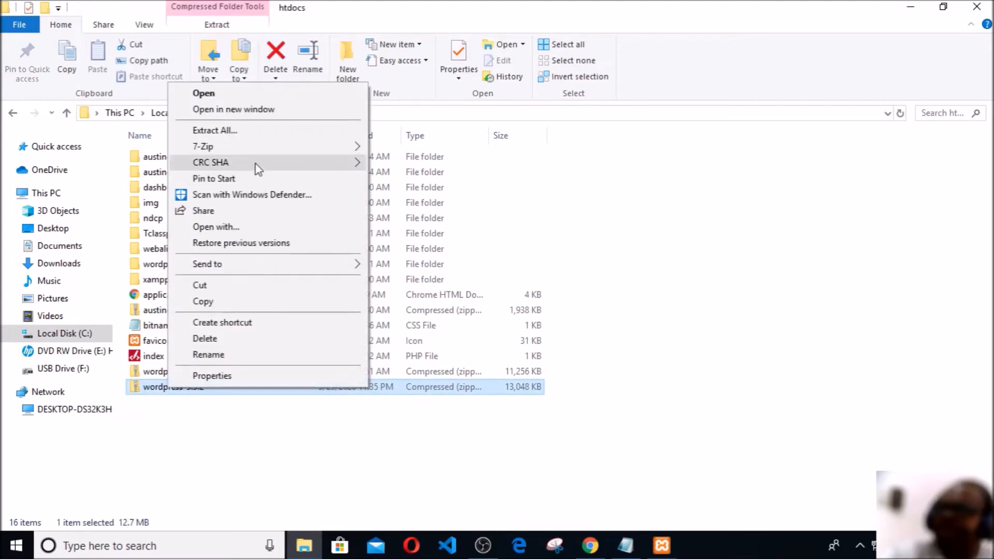
mouse_move(242, 147)
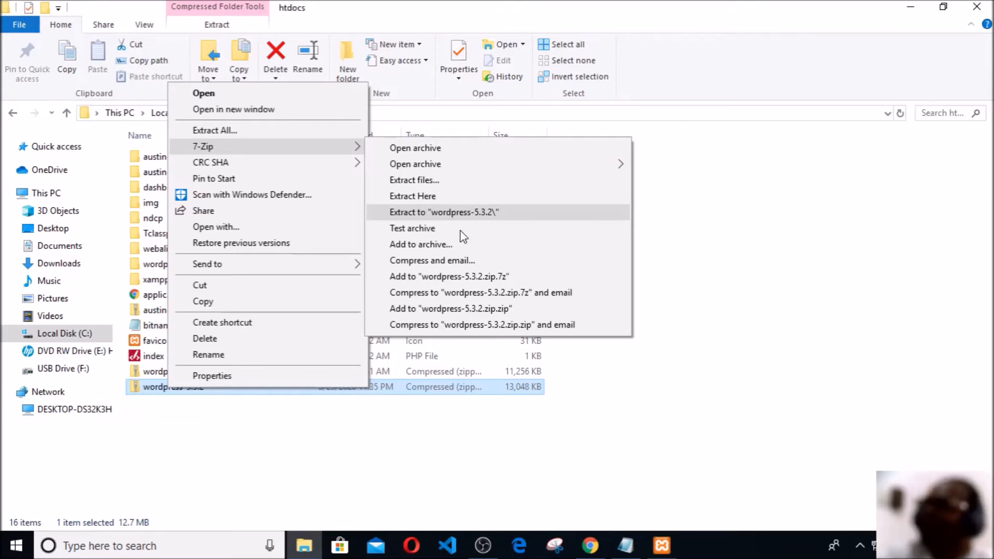
left_click(422, 416)
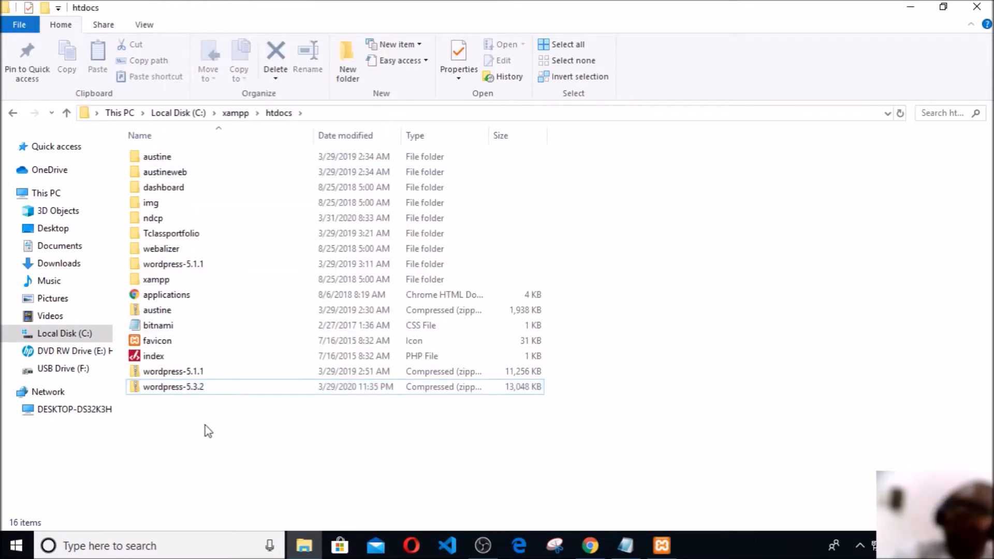
left_click(178, 265)
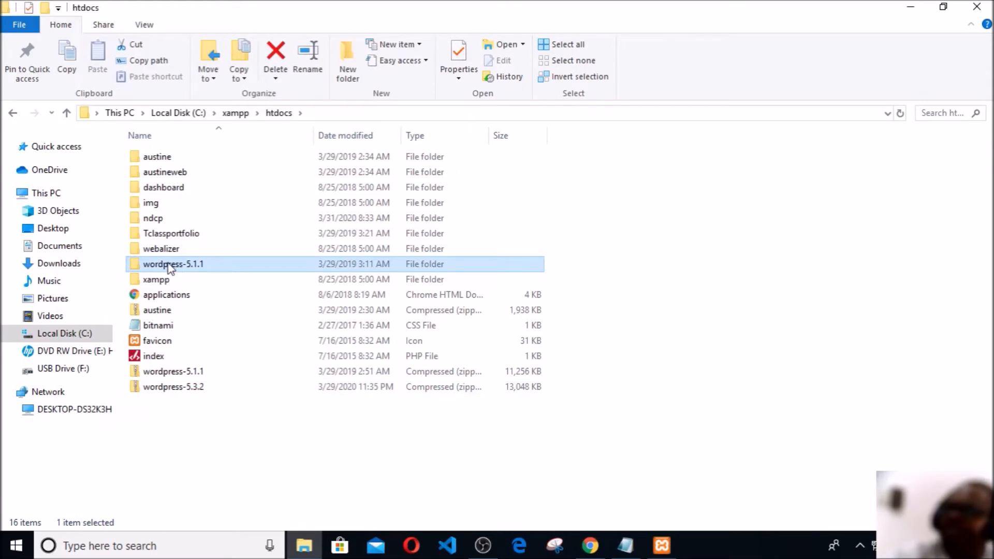
right_click(171, 267)
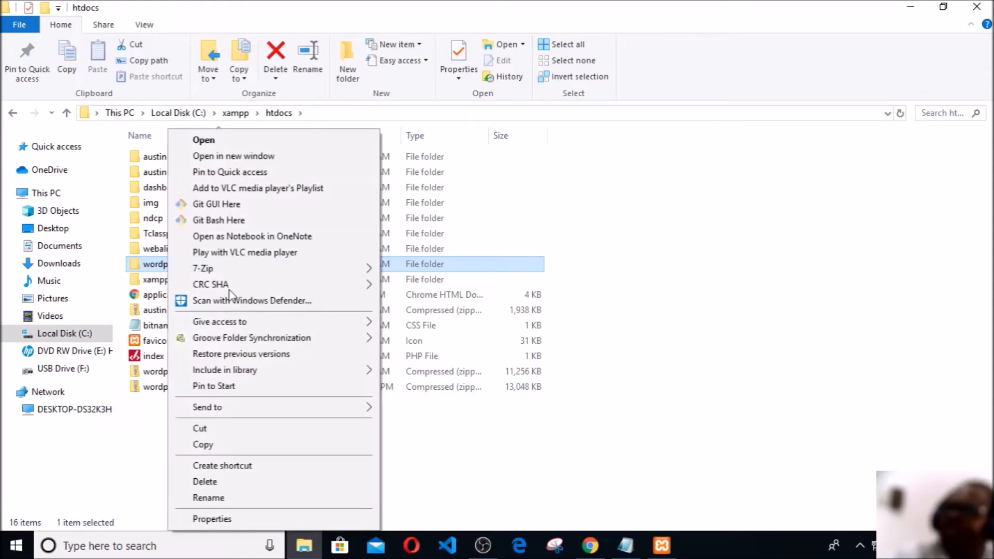
left_click(209, 498)
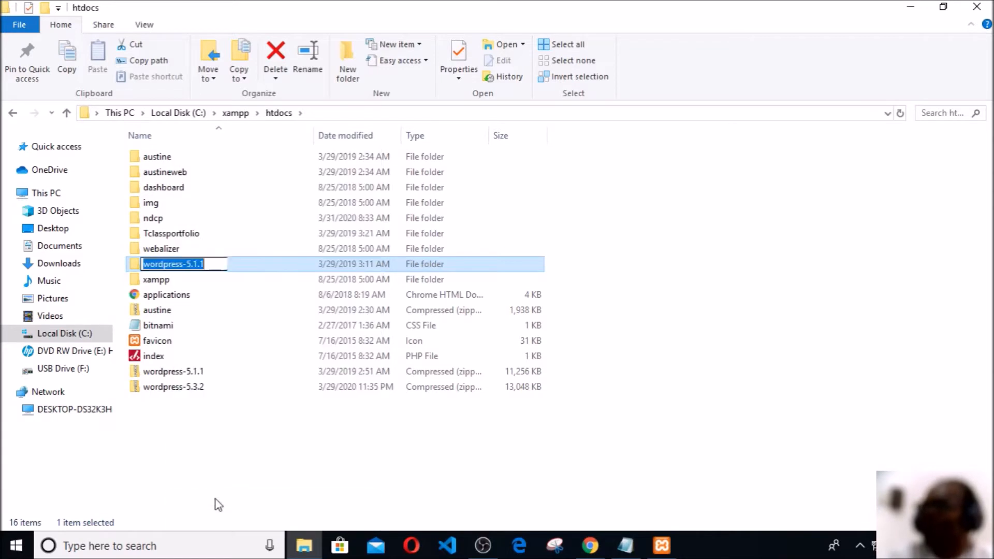
left_click(241, 297)
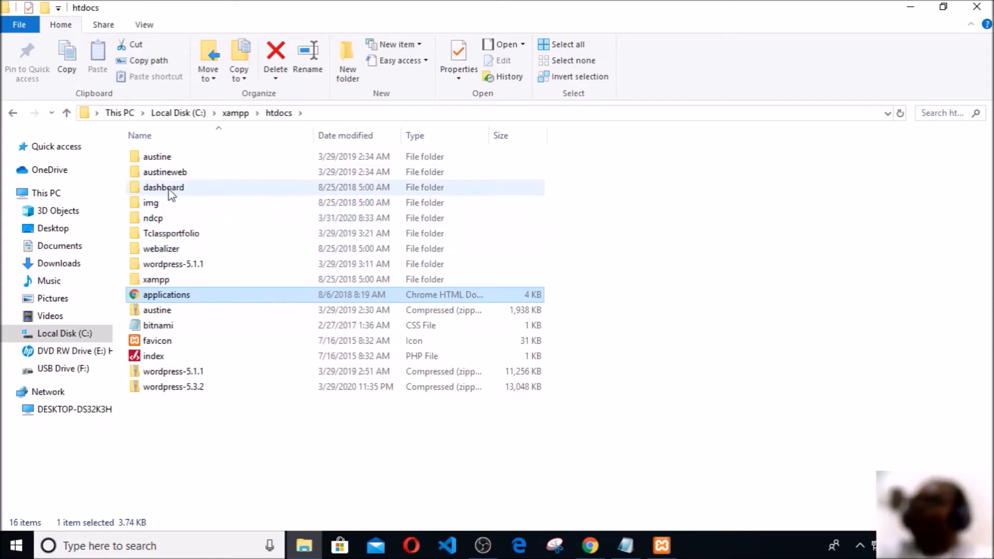
Bring up the XAMPP Control Panel, switch to Chrome and load localhost in its already open tab.
left_click(662, 544)
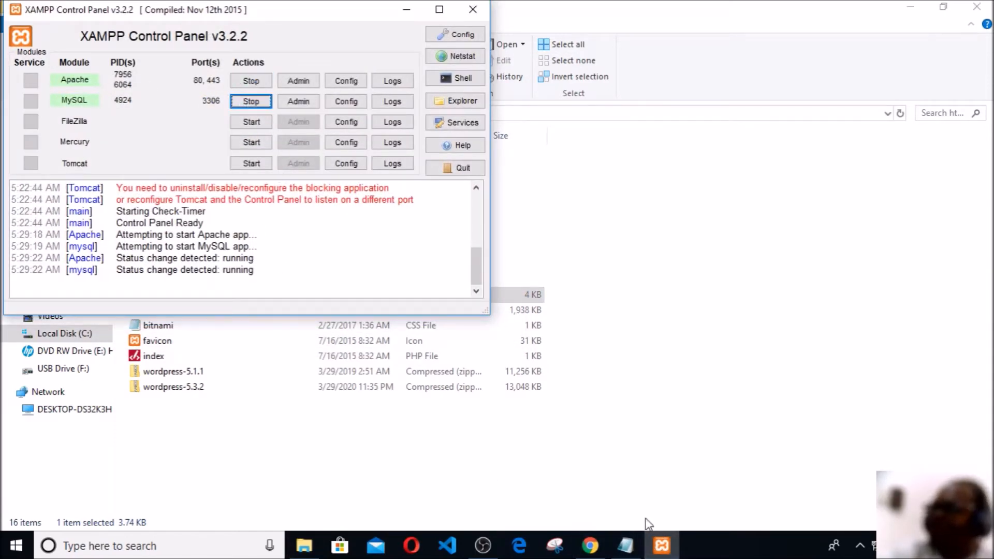
left_click(590, 544)
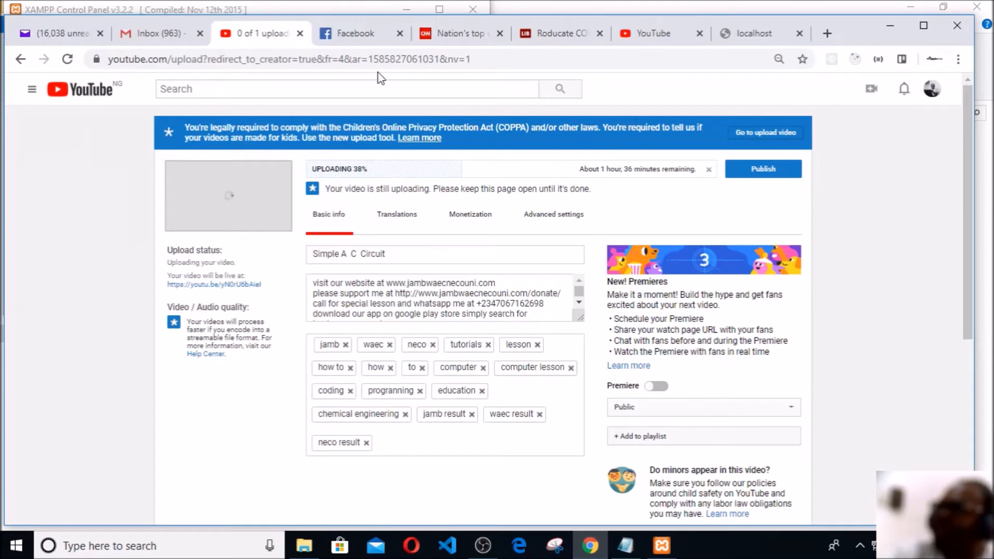
left_click(727, 38)
left_click(234, 62)
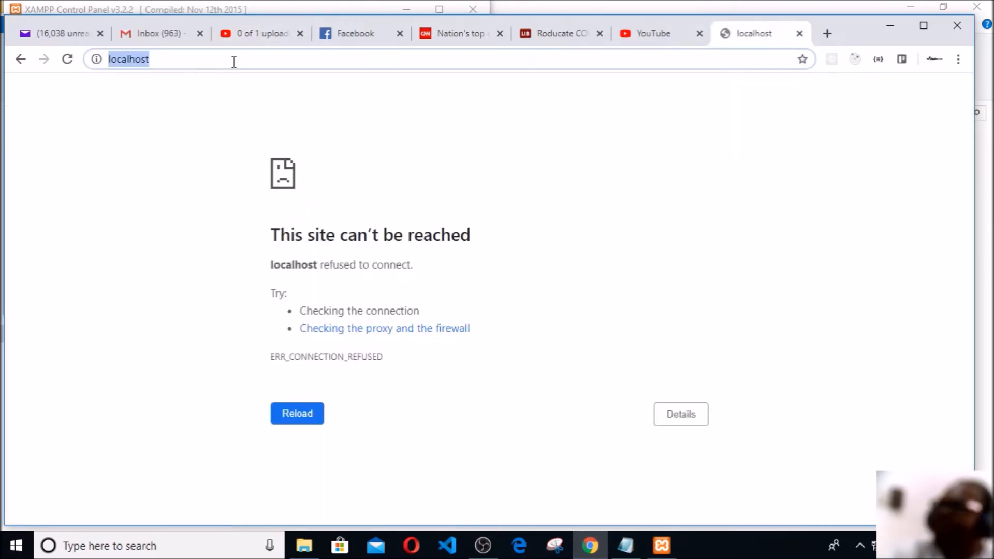
key("Return")
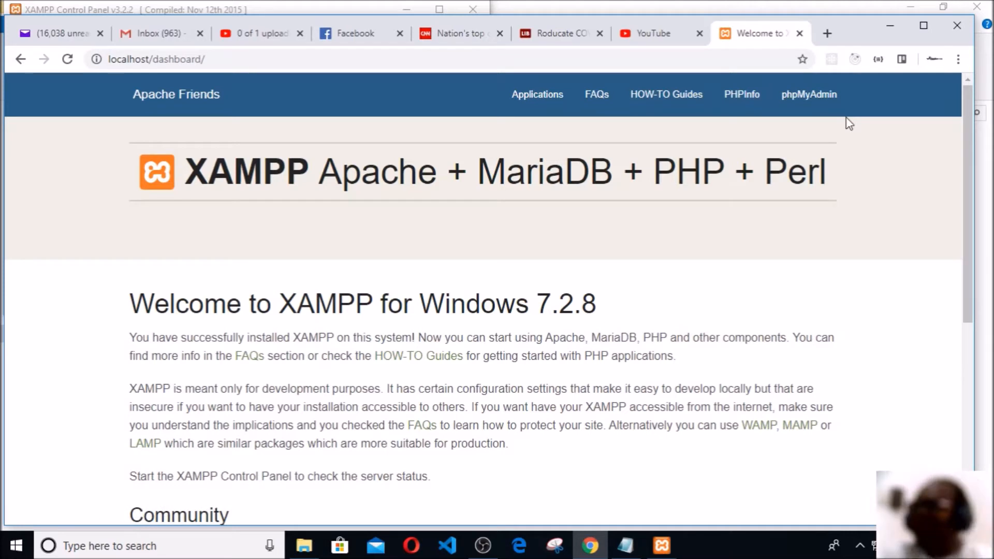
Open phpMyAdmin from the XAMPP dashboard, checking the XAMPP Control Panel while it loads, and reload the page.
left_click(813, 101)
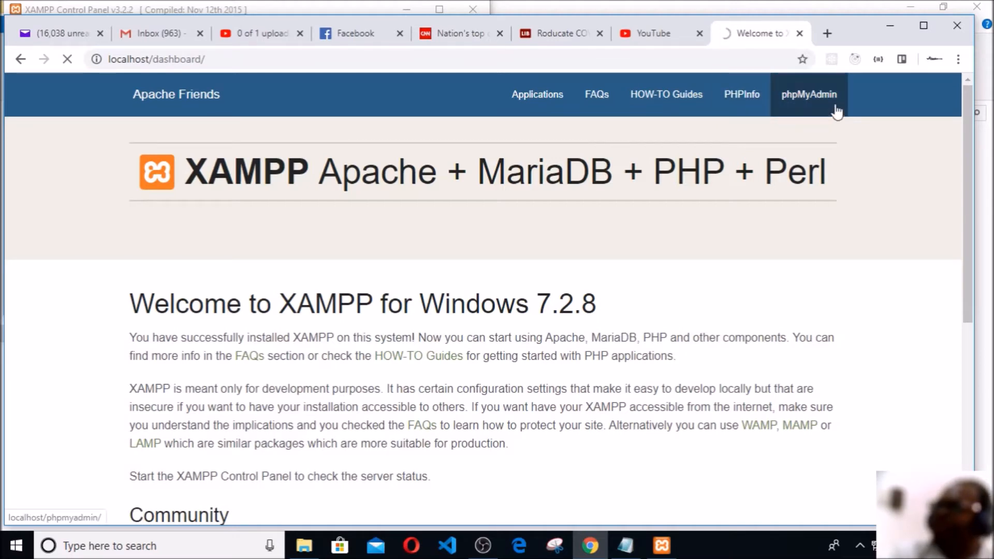
left_click(801, 104)
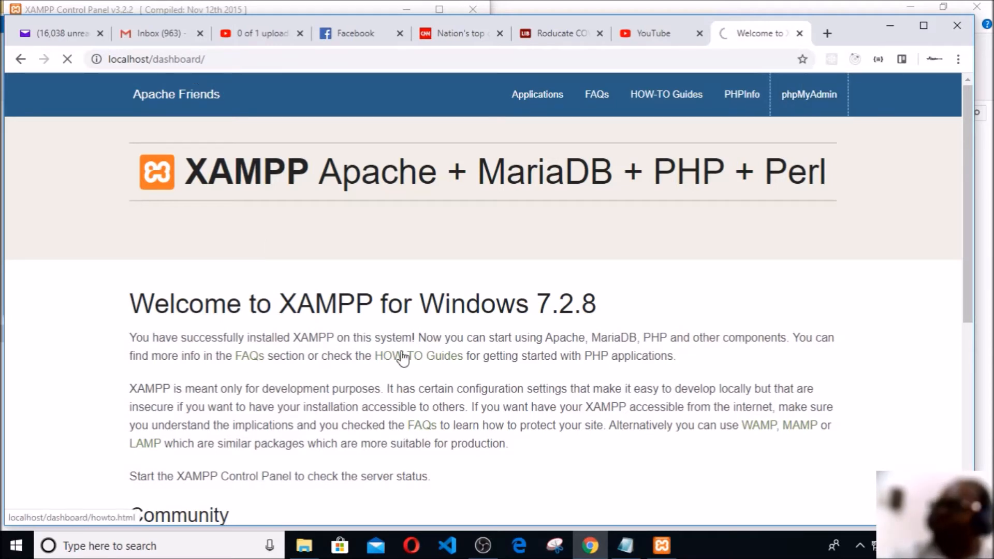
left_click(661, 545)
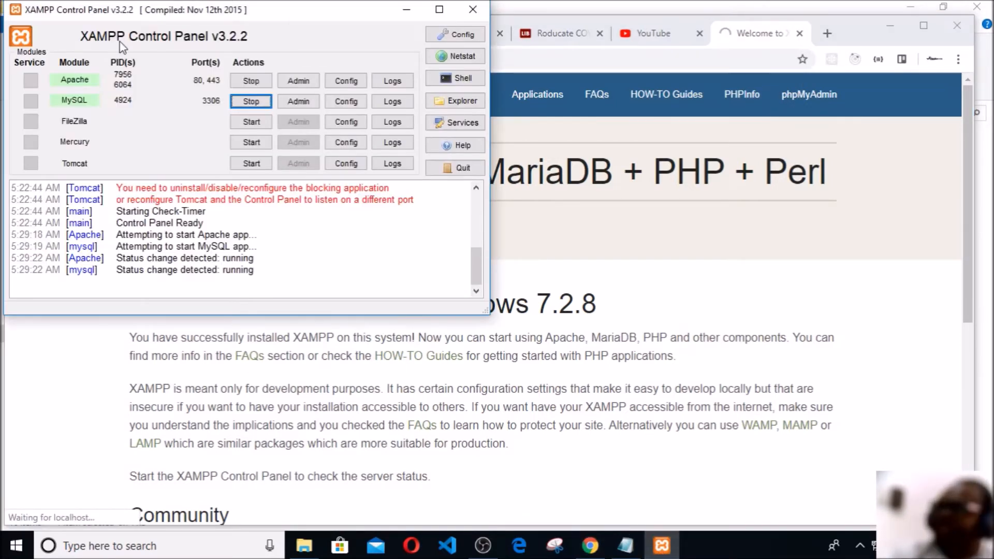
key("alt+Tab")
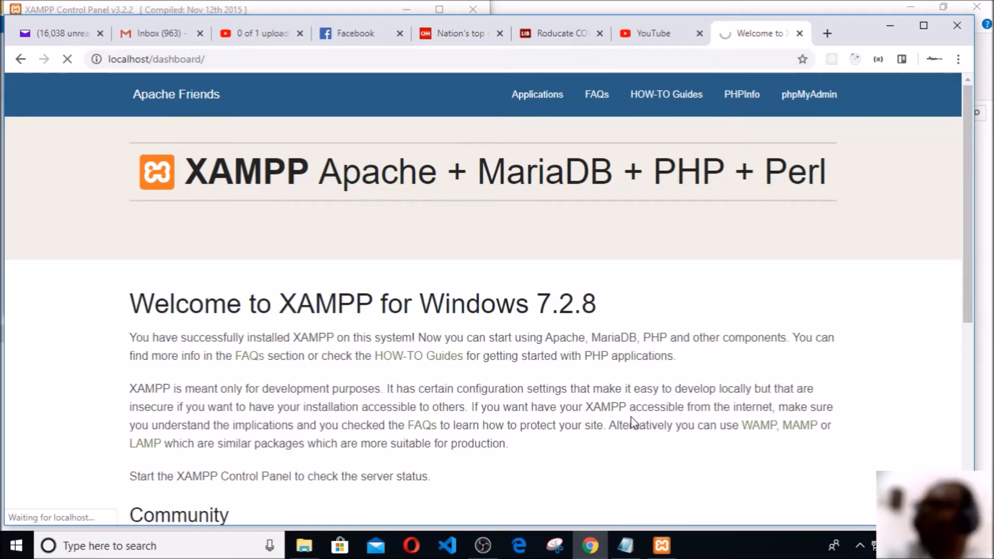
left_click(805, 104)
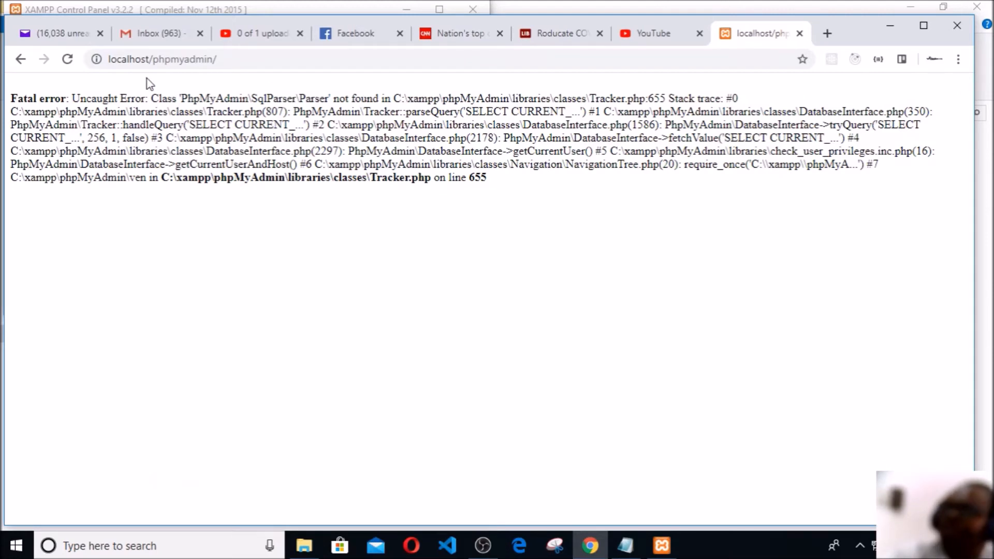
left_click(67, 59)
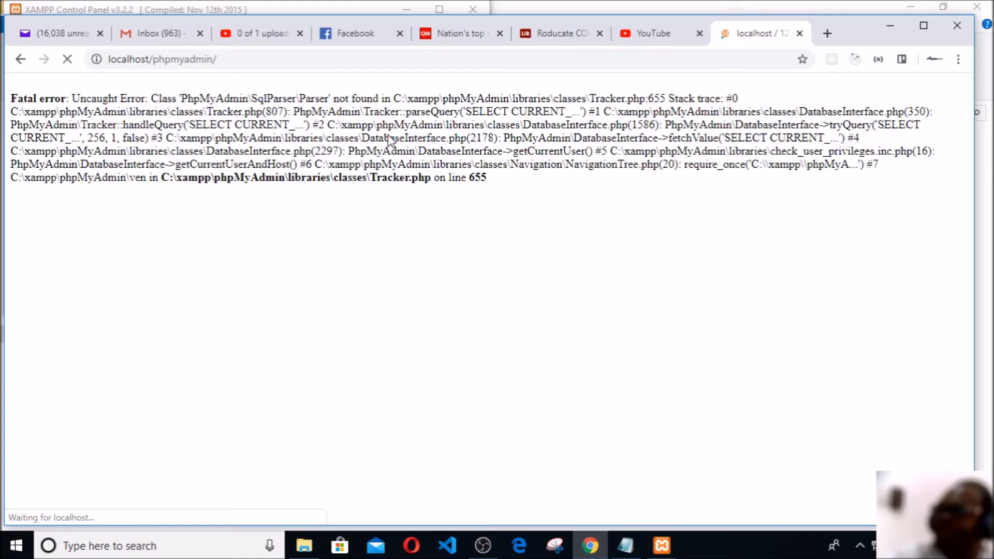
Return to File Explorer, revisit the Downloads folder and open the xampp folder on Local Disk (C:).
mouse_move(304, 548)
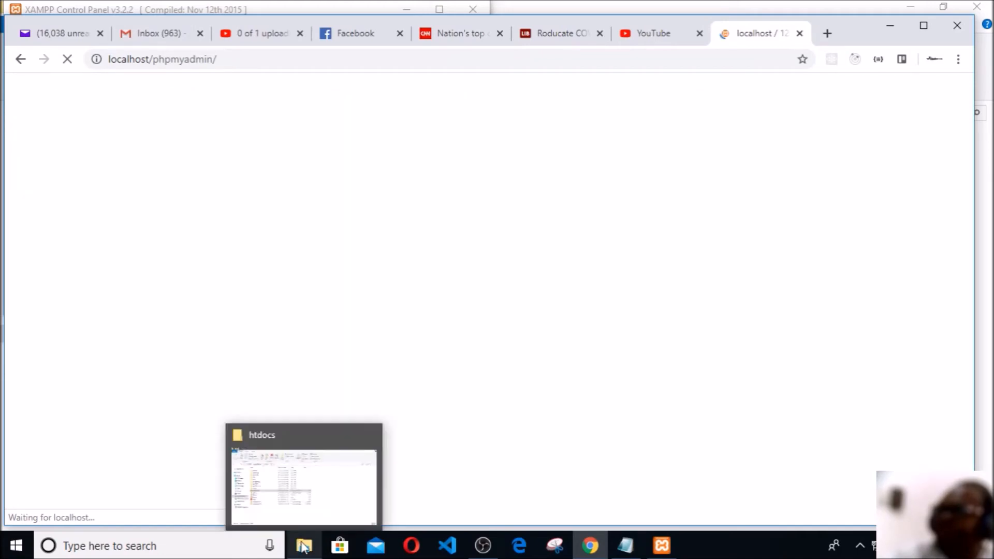
left_click(304, 548)
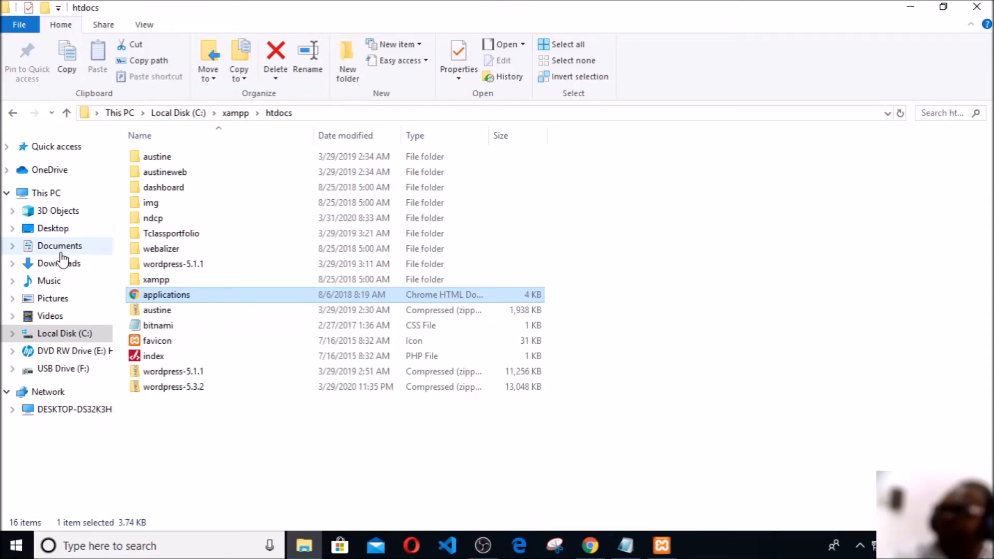
left_click(61, 263)
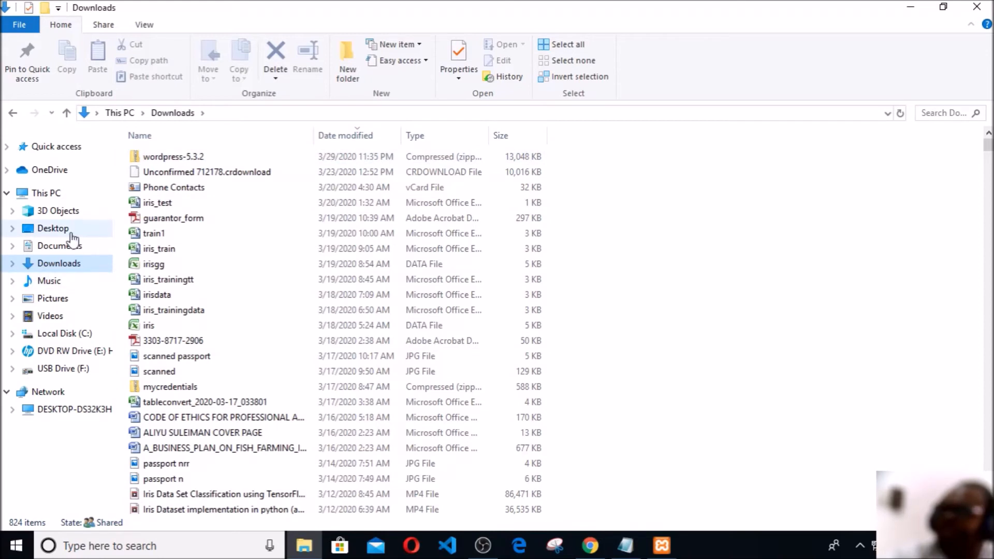
left_click(65, 333)
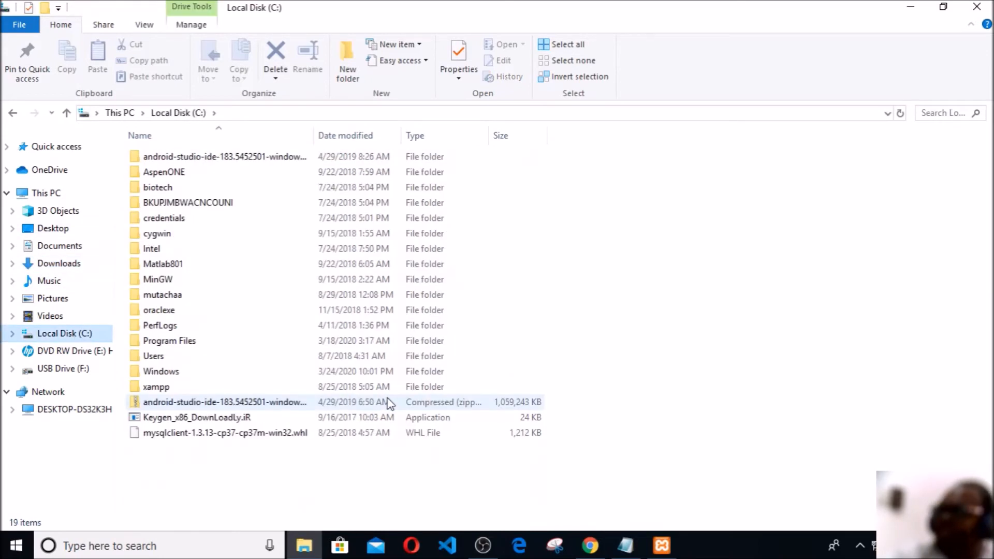
double_click(156, 387)
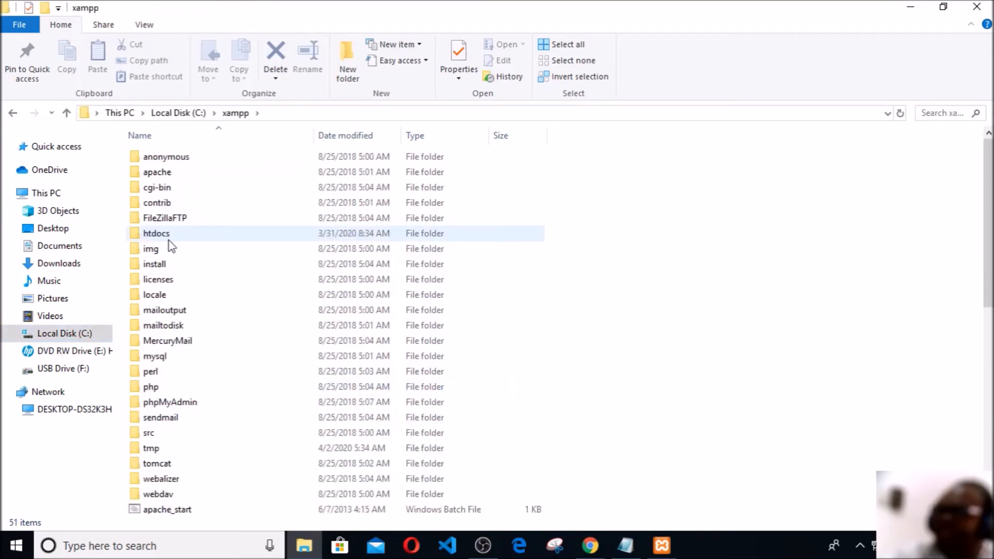
Open the htdocs folder, check the options available for the wordpress-5.3.2 archive without applying any, and select the ndcp folder.
double_click(169, 238)
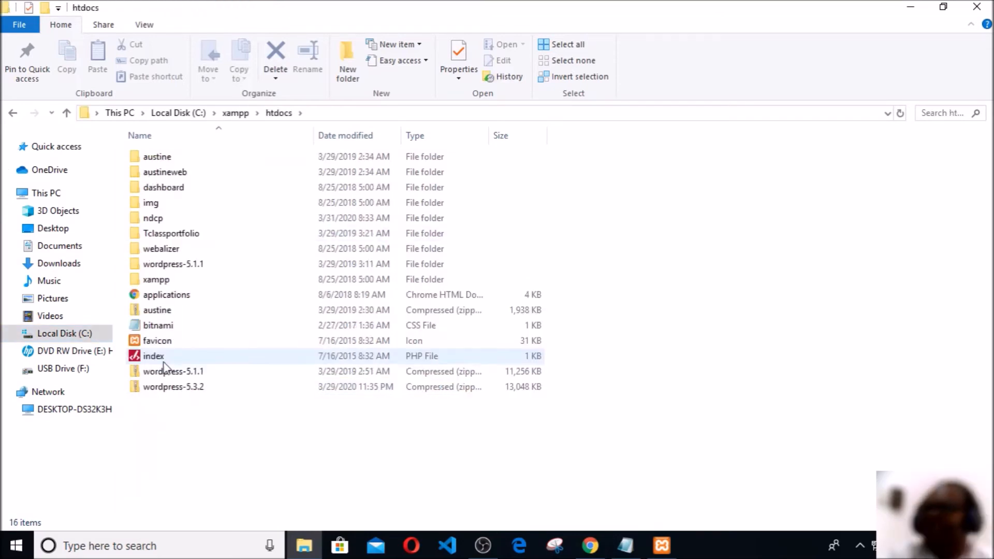
right_click(174, 389)
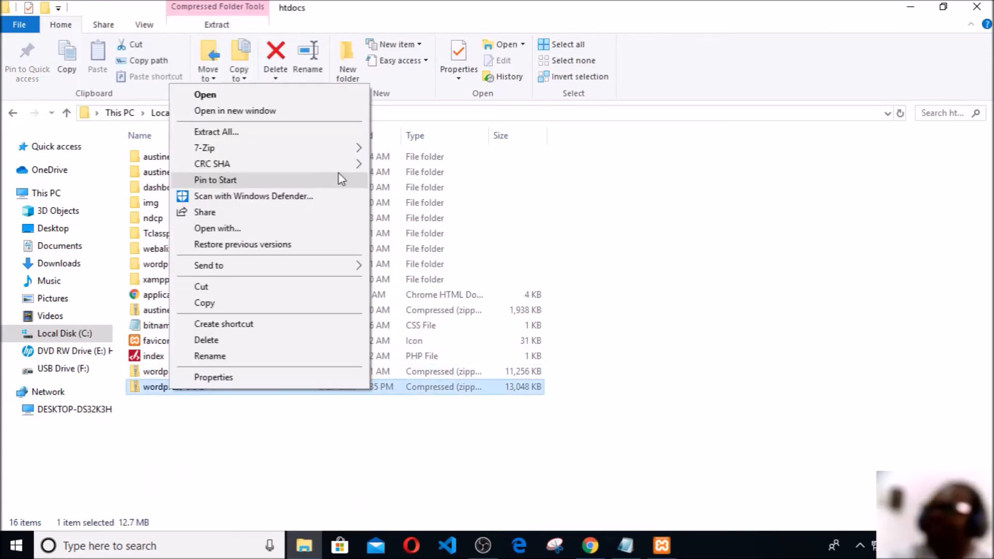
left_click(238, 295)
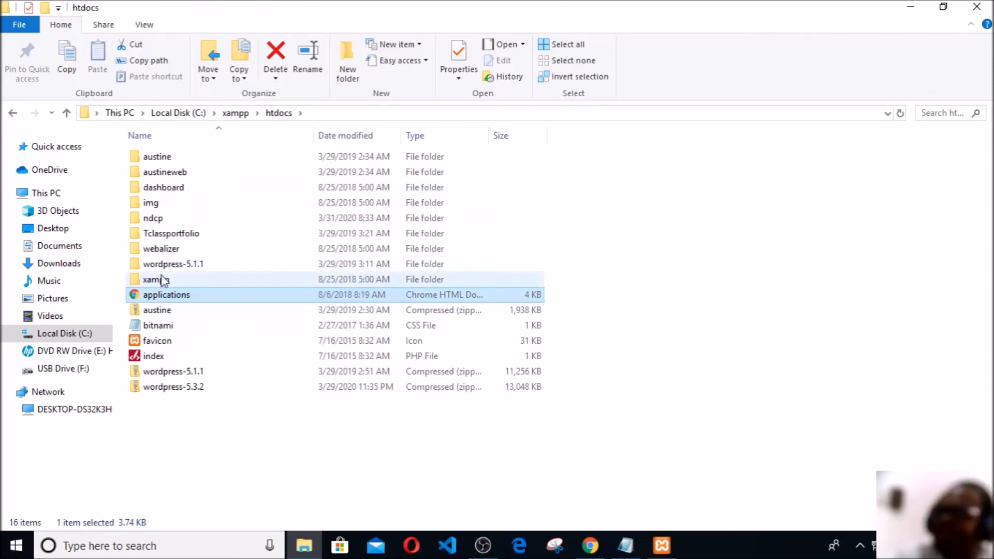
left_click(182, 220)
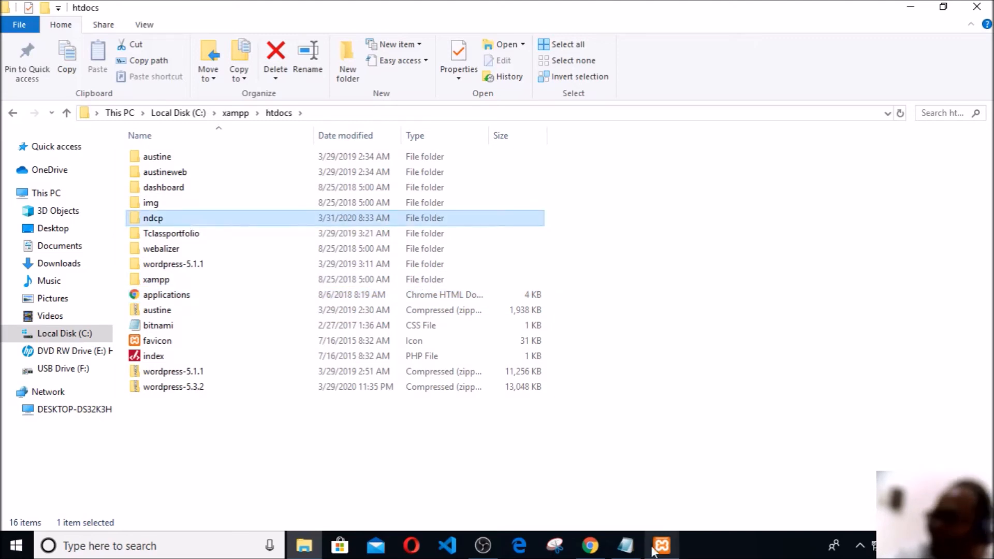
Switch to Chrome and create a new database named ndcp in phpMyAdmin.
left_click(590, 546)
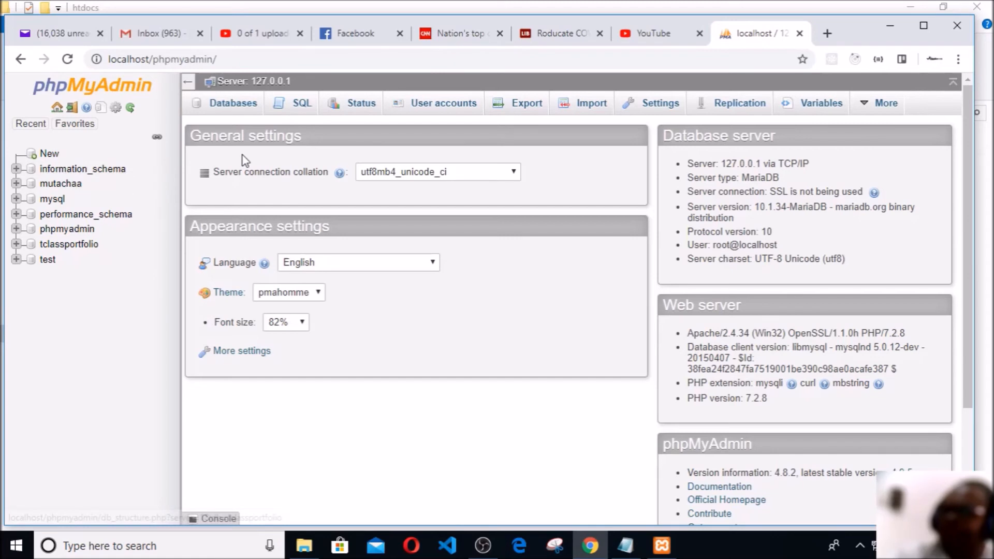
left_click(231, 106)
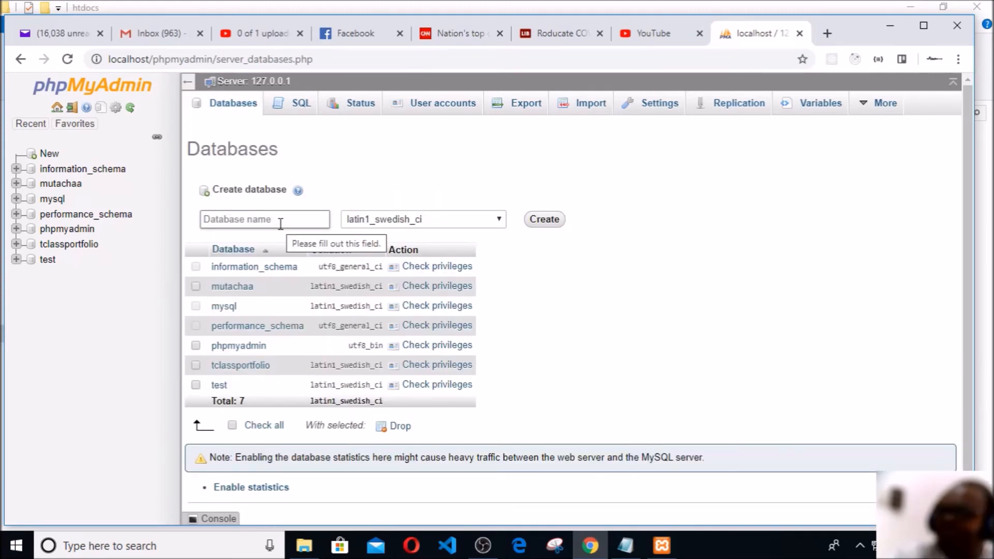
left_click(269, 218)
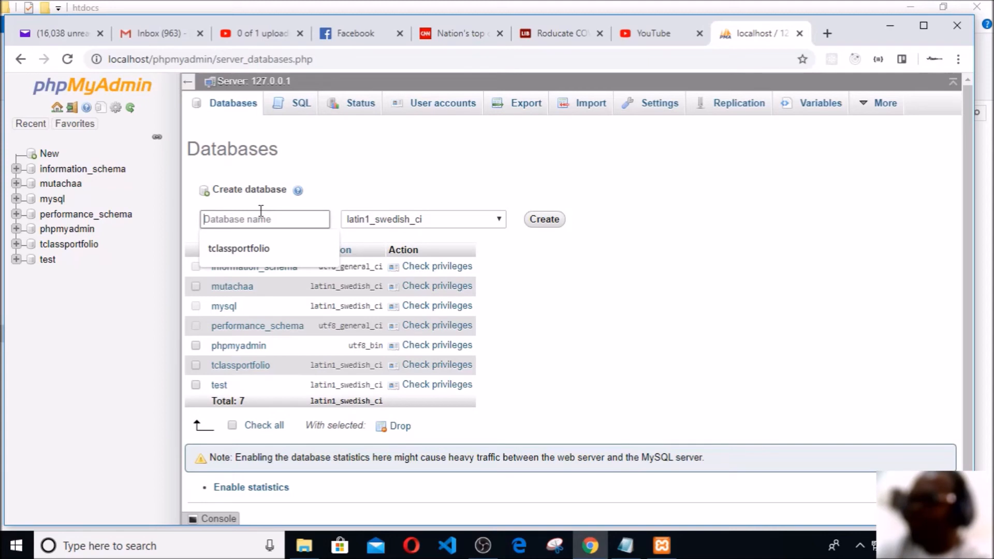
type("ndcp")
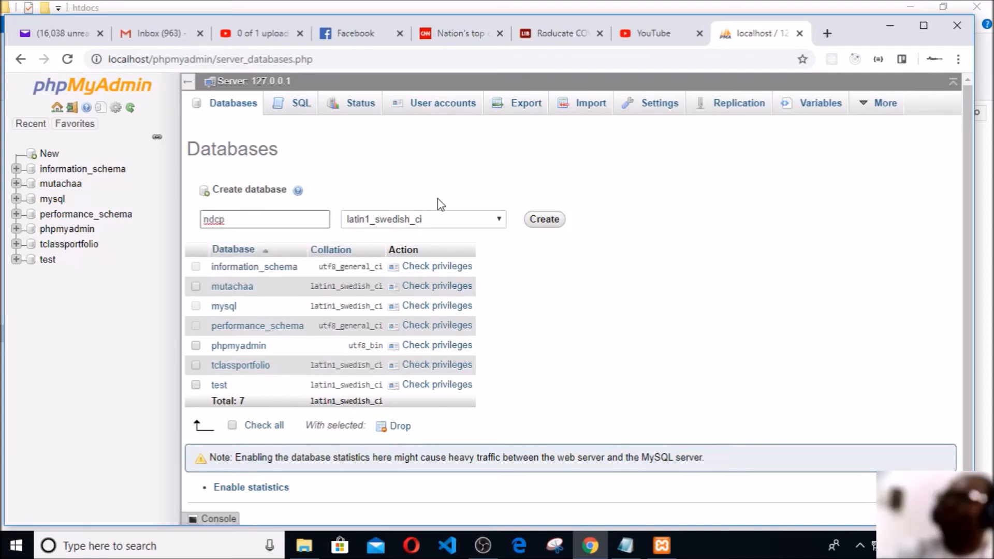
left_click(560, 223)
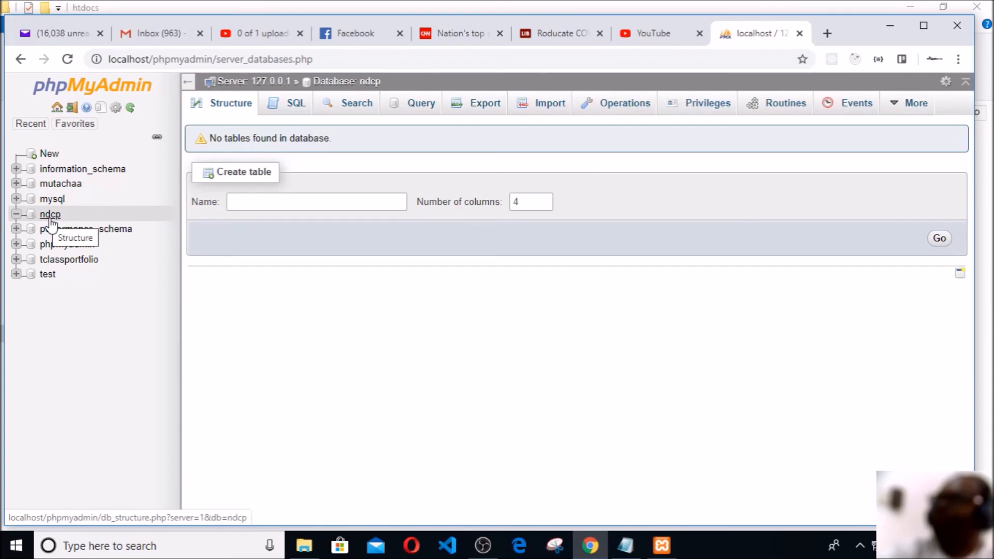
Load localhost/ndcp in a new browser tab and open the wordpress directory from its index.
left_click(826, 34)
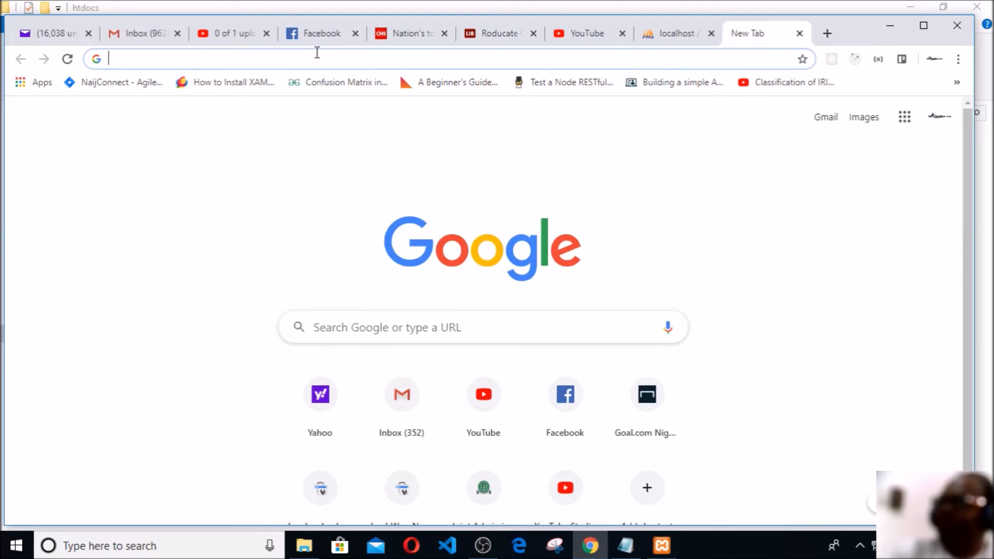
type("lo")
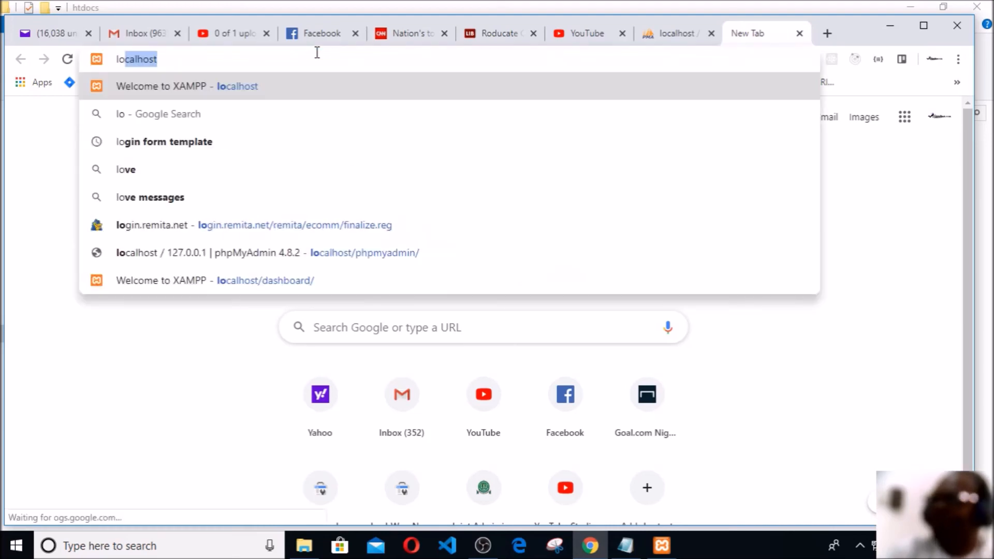
type("ca")
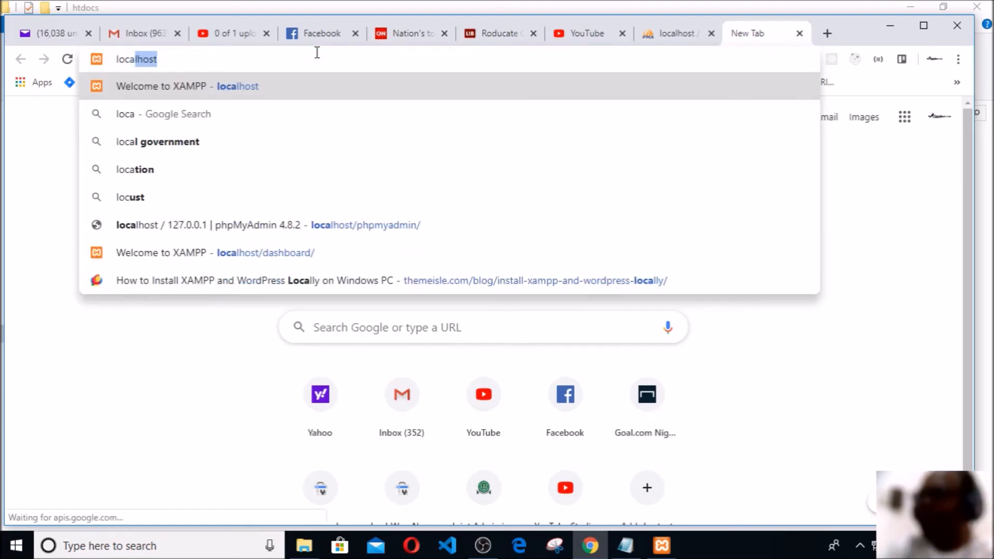
type("lhost")
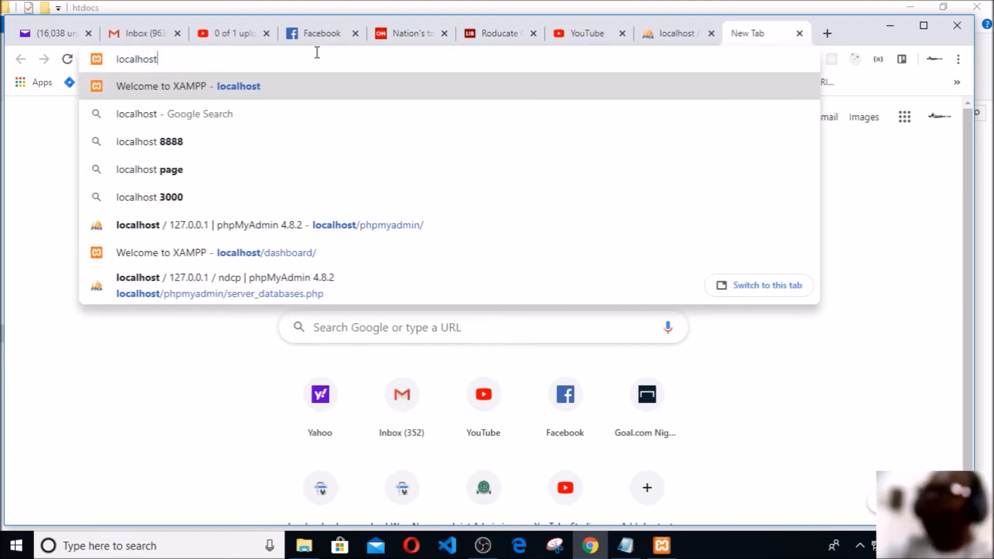
type("/")
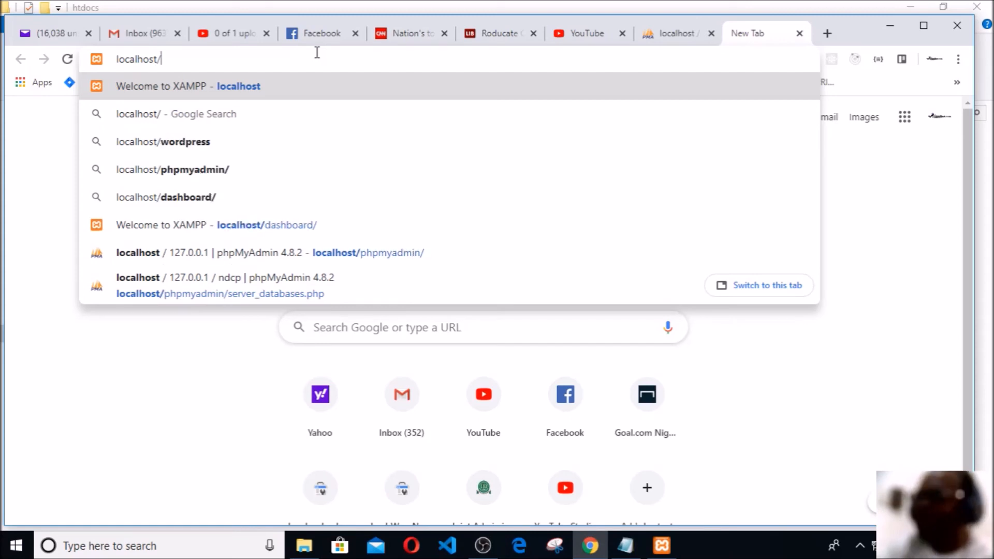
type("ndcp")
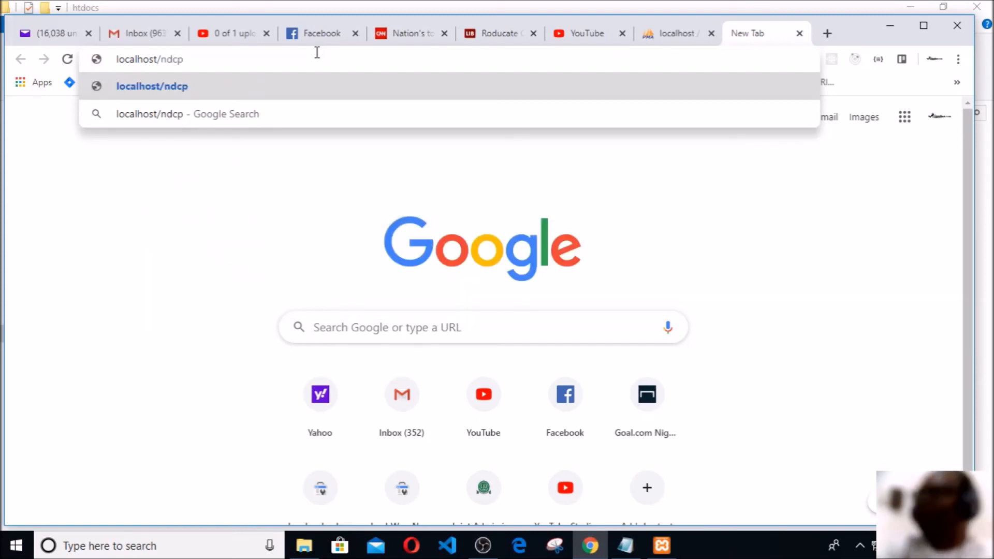
key("Return")
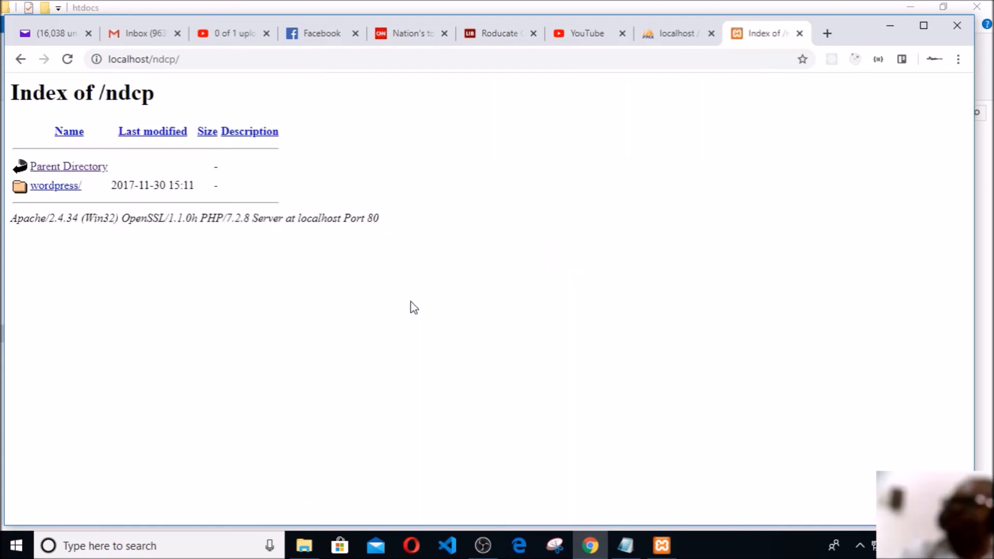
left_click(57, 190)
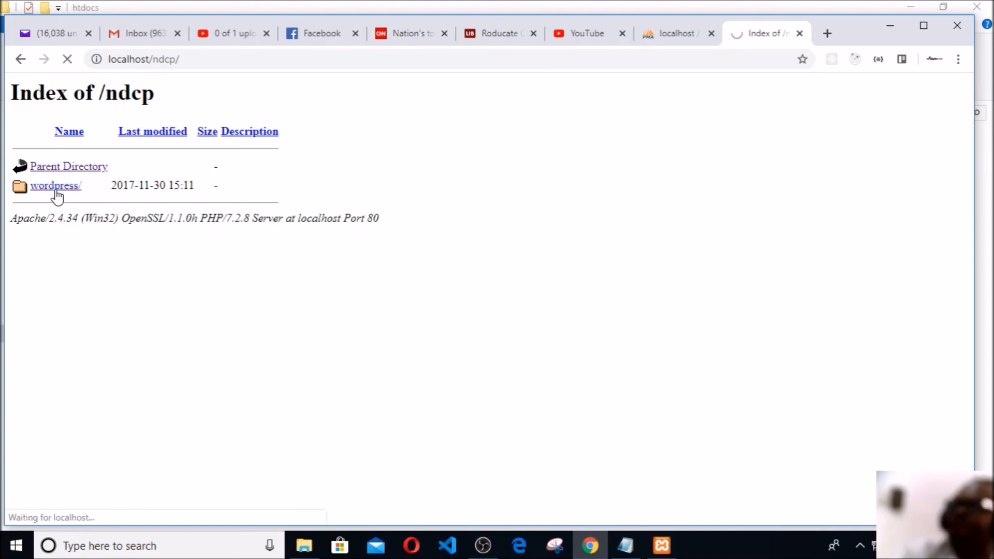